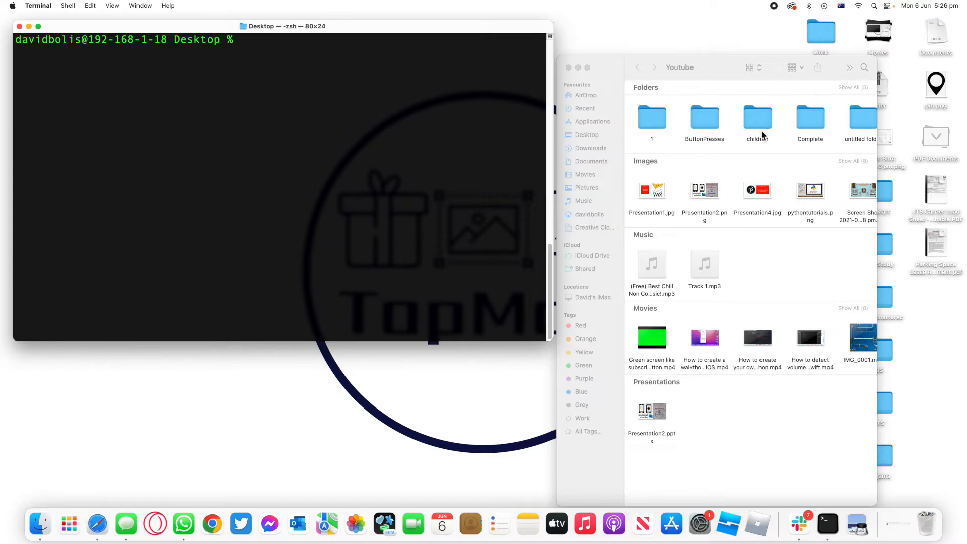
- Start the move command 'mv pin.png ' with the destination still blank
left_click(939, 89)
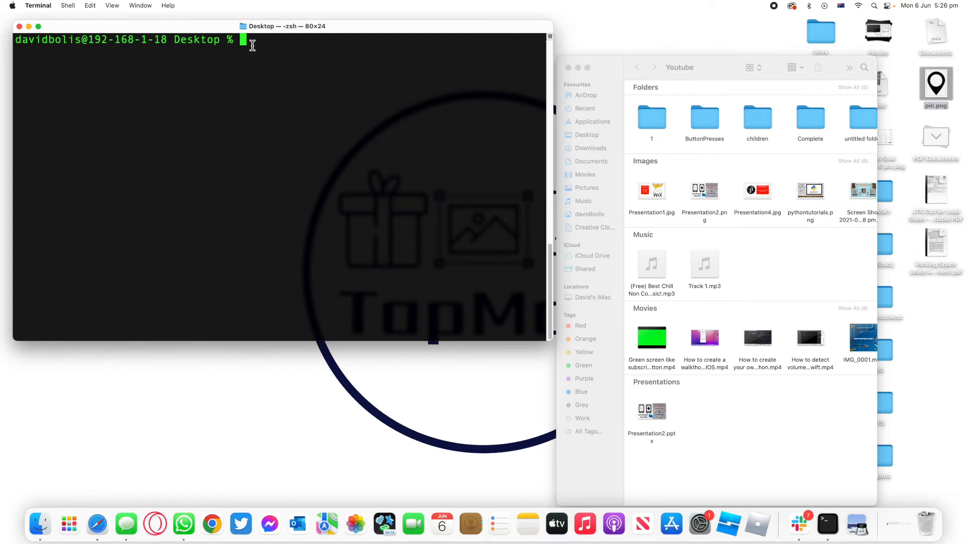
type("mv")
type(" pin.png")
- Drag the desktop Youtube folder into Terminal so the command reads 'mv pin.png /Users/davidbolis/Desktop/Youtube'
left_click_drag(733, 72, 709, 165)
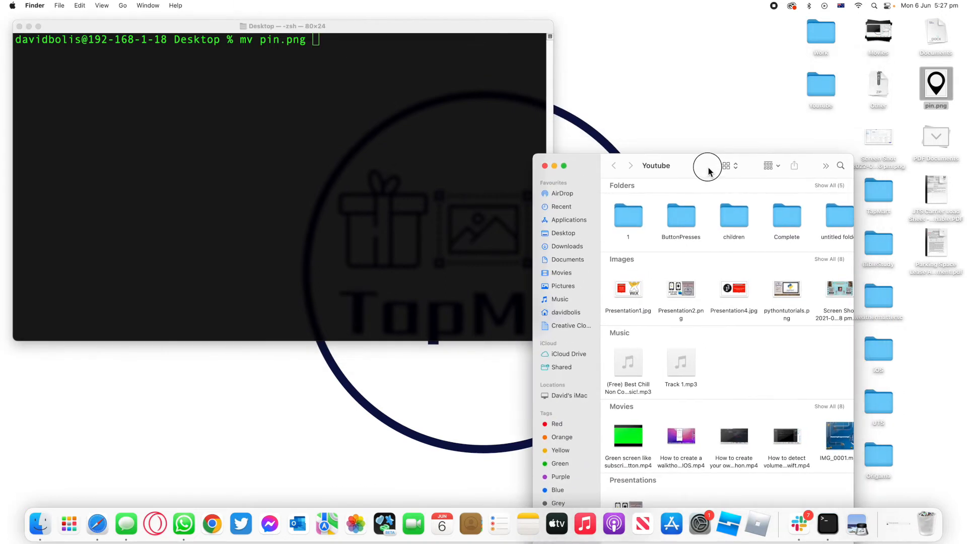
left_click(822, 90)
left_click_drag(822, 90, 390, 63)
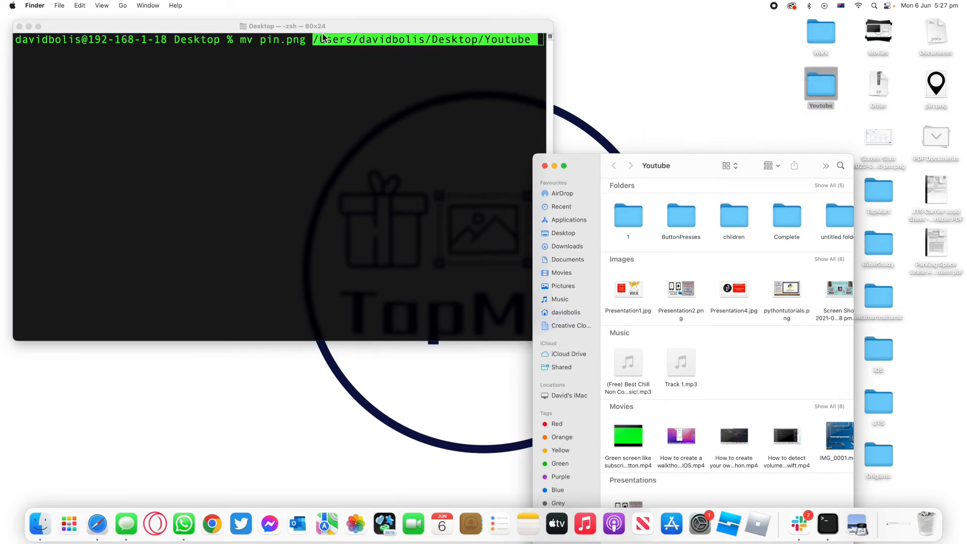
left_click_drag(690, 166, 709, 32)
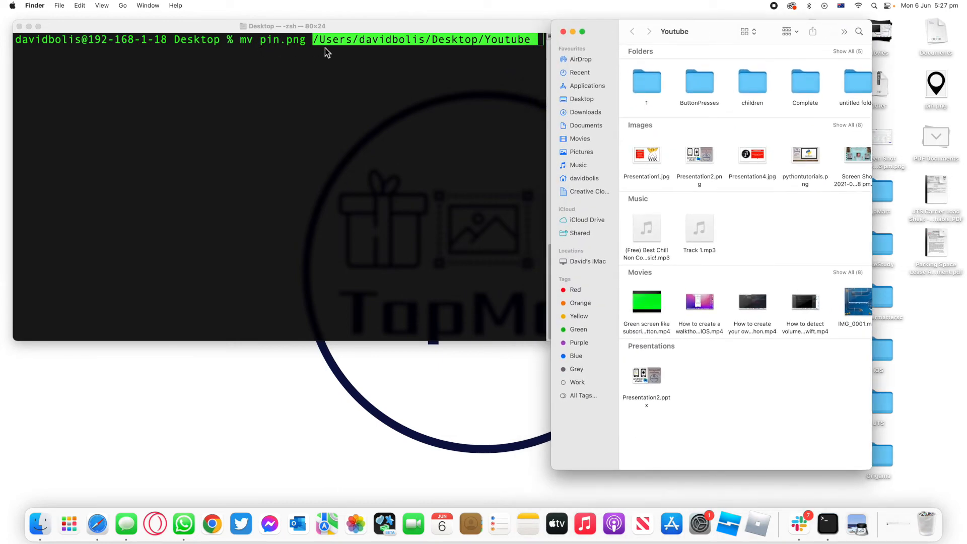
left_click(542, 41)
- Run the mv command so pin.png leaves the desktop for the Youtube folder
key("Return")
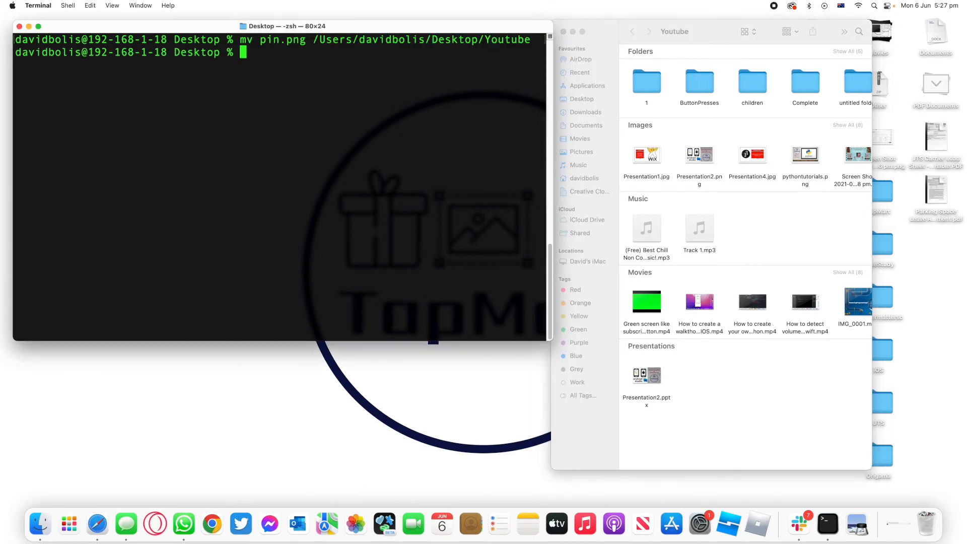